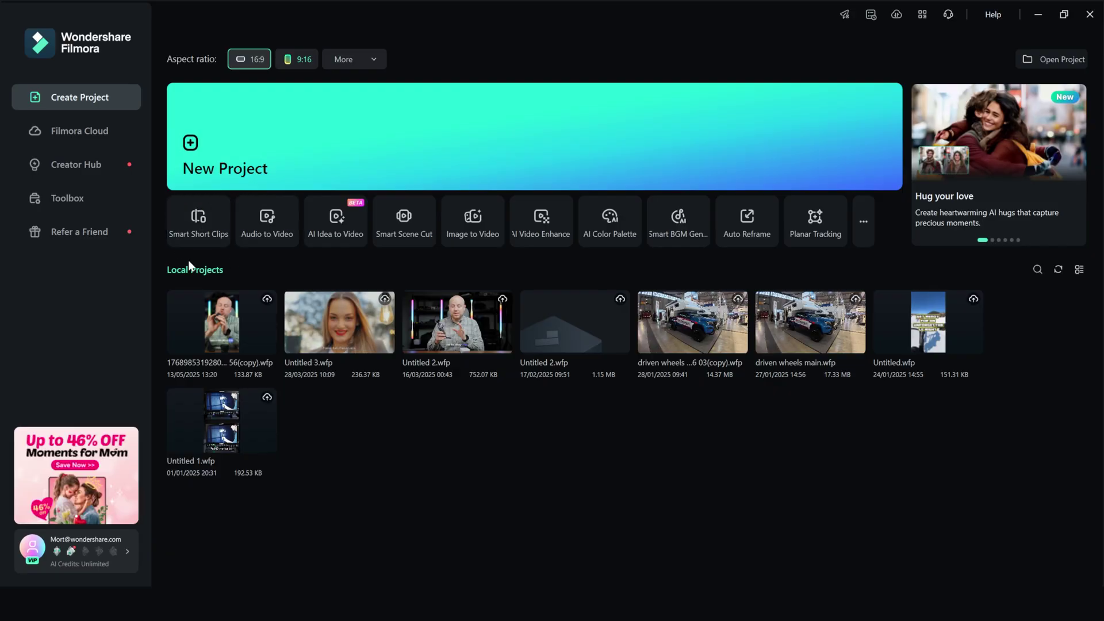
Generate Smart Short Clips from the tripod video in English (US), 30-60s, Technology Products template.
{"action": "left_click", "coordinate": [206, 220]}
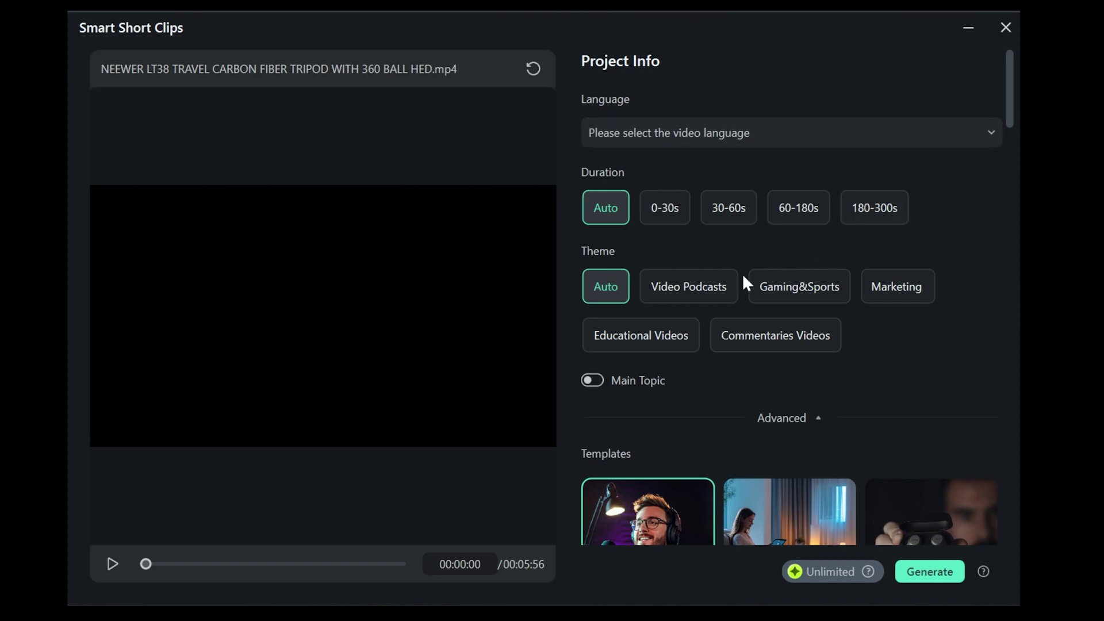
{"action": "left_click", "coordinate": [829, 139]}
{"action": "left_click", "coordinate": [673, 167]}
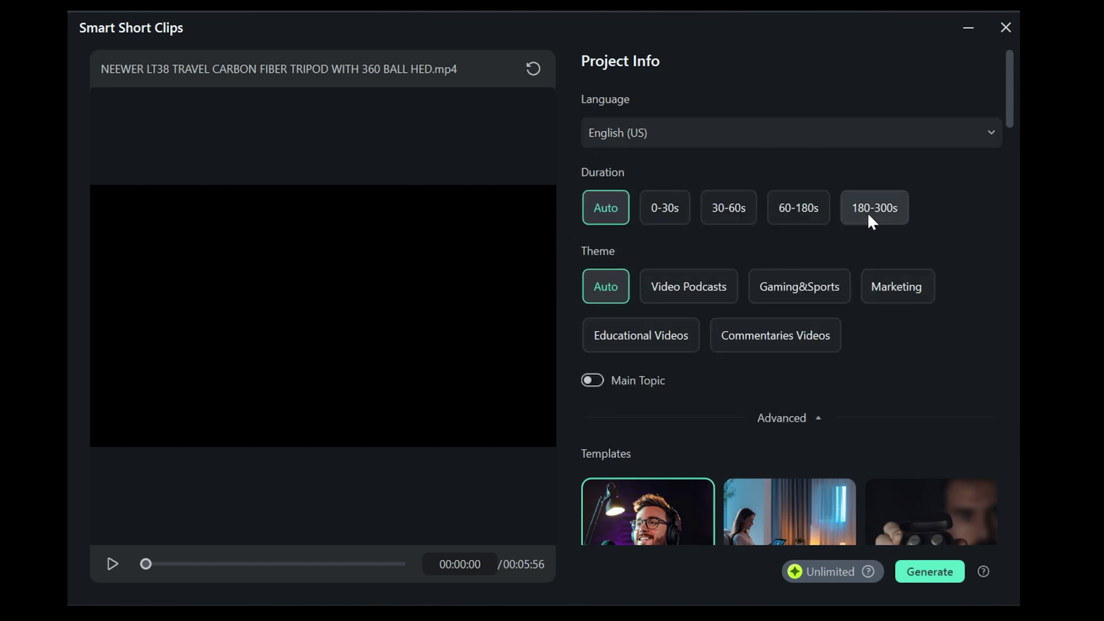
{"action": "left_click", "coordinate": [797, 208]}
{"action": "left_click", "coordinate": [737, 208]}
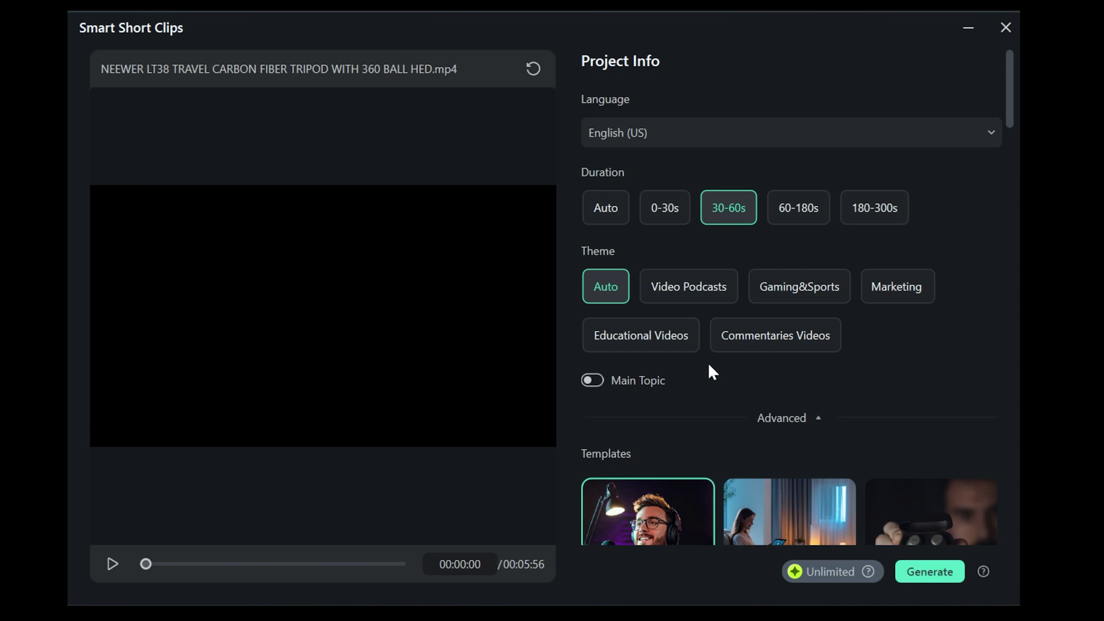
{"action": "scroll", "coordinate": [701, 287], "scroll_direction": "down", "scroll_amount": 2}
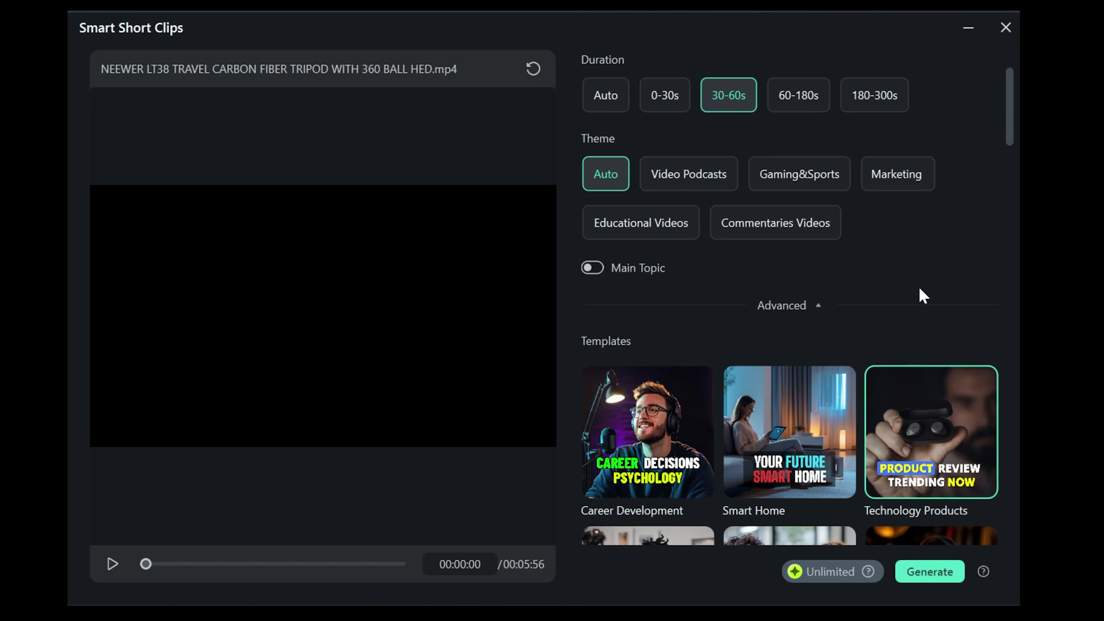
{"action": "left_click", "coordinate": [950, 573]}
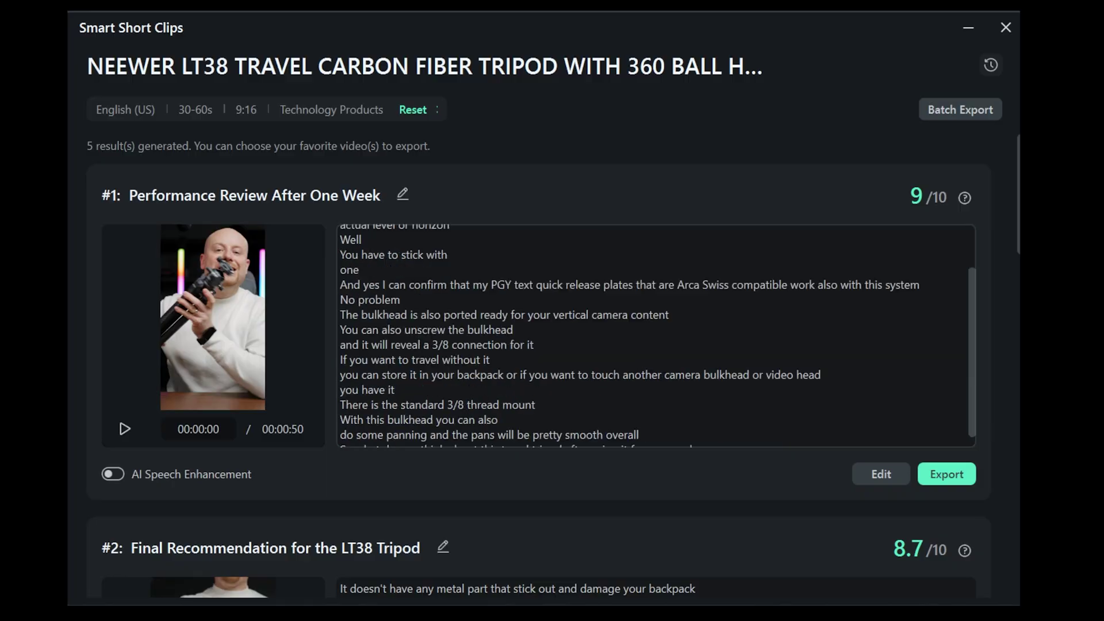
Preview short clip #4 (design features) and clip #5 (travel photography) from the results.
{"action": "scroll", "coordinate": [539, 322], "scroll_direction": "down", "scroll_amount": 10}
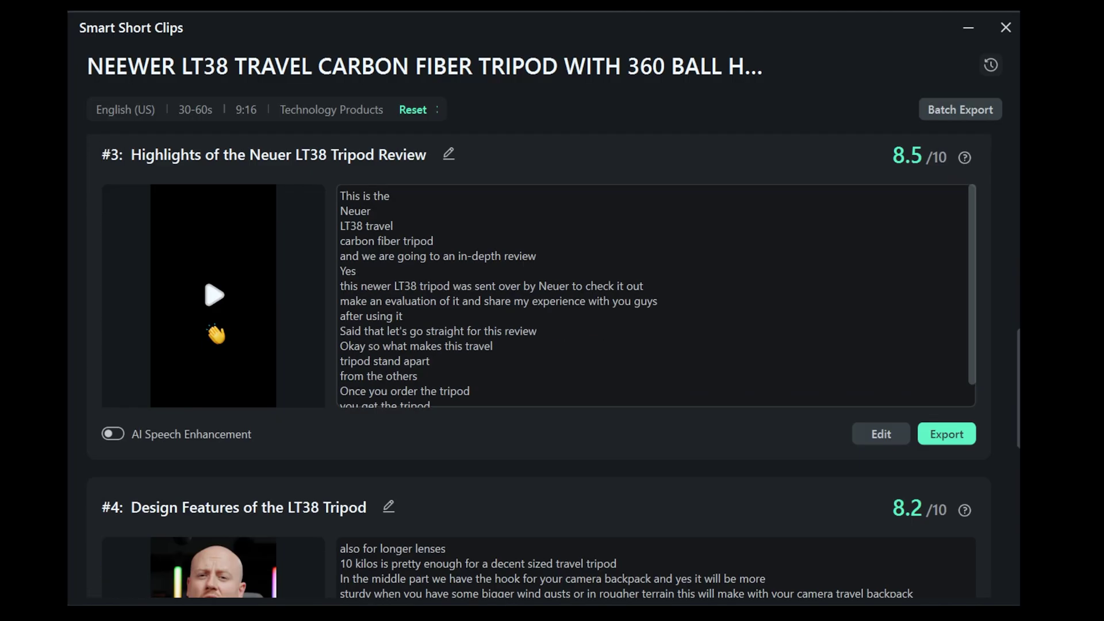
{"action": "scroll", "coordinate": [856, 458], "scroll_direction": "down", "scroll_amount": 5}
{"action": "left_click", "coordinate": [234, 306]}
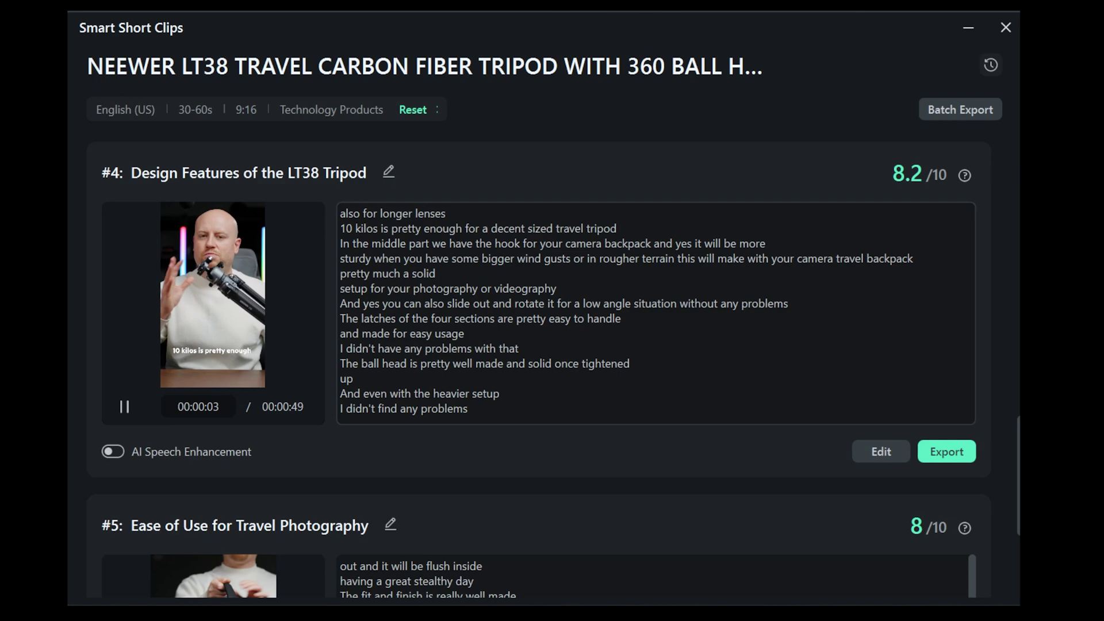
{"action": "scroll", "coordinate": [172, 413], "scroll_direction": "down", "scroll_amount": 4}
{"action": "left_click", "coordinate": [204, 316]}
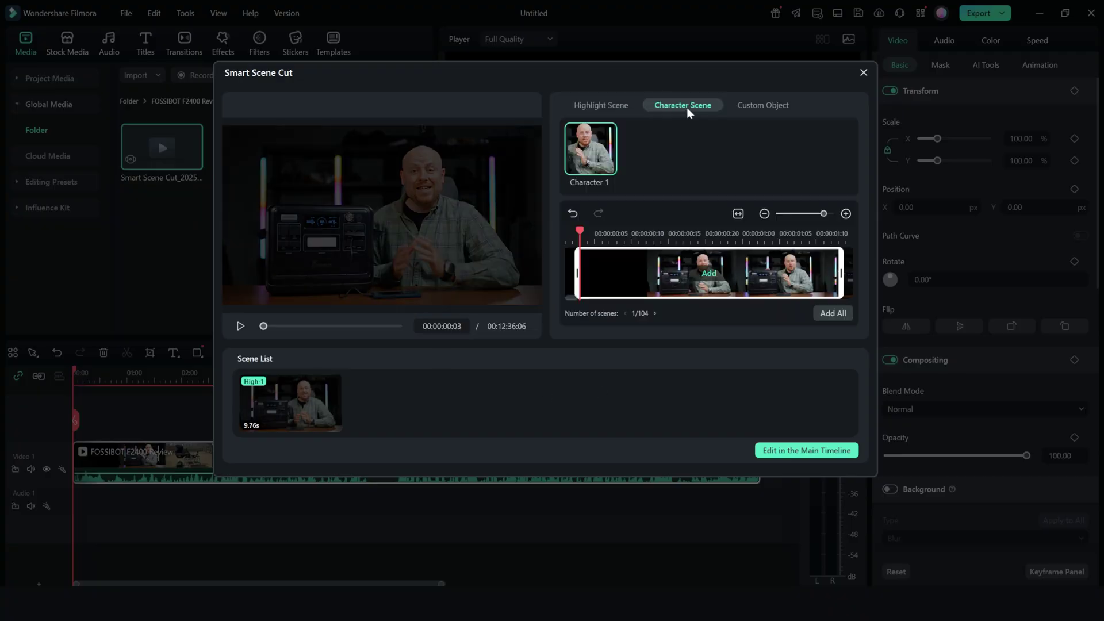
Send a 1.40s character scene to the timeline, then scene-cut another clip's Character 1 scene.
{"action": "left_click_drag", "start_coordinate": [643, 266], "coordinate": [424, 431]}
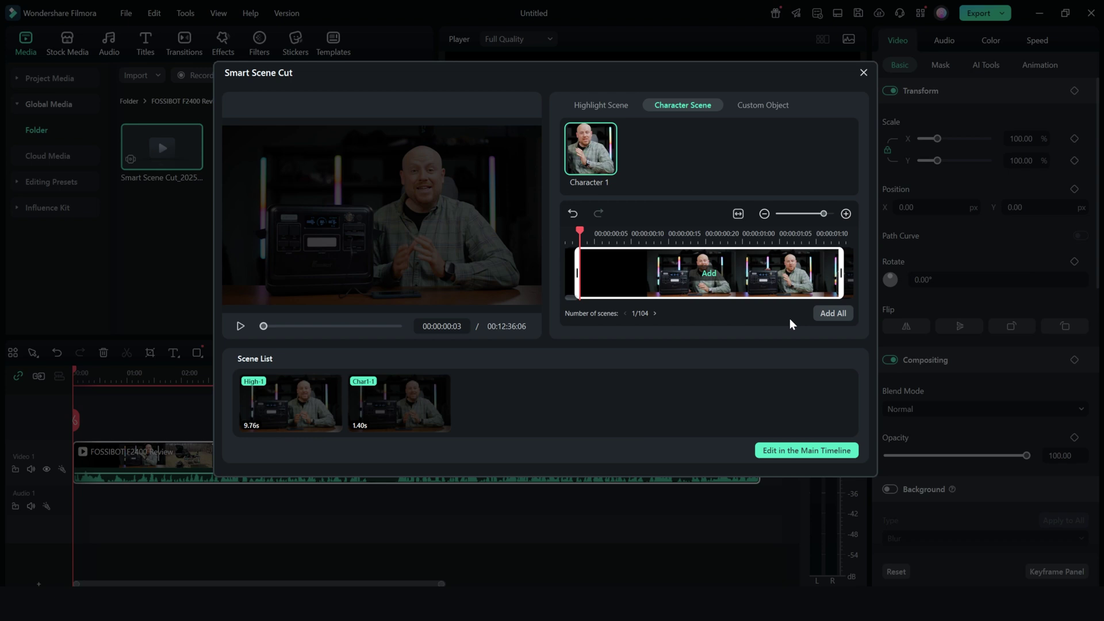
{"action": "left_click", "coordinate": [807, 452]}
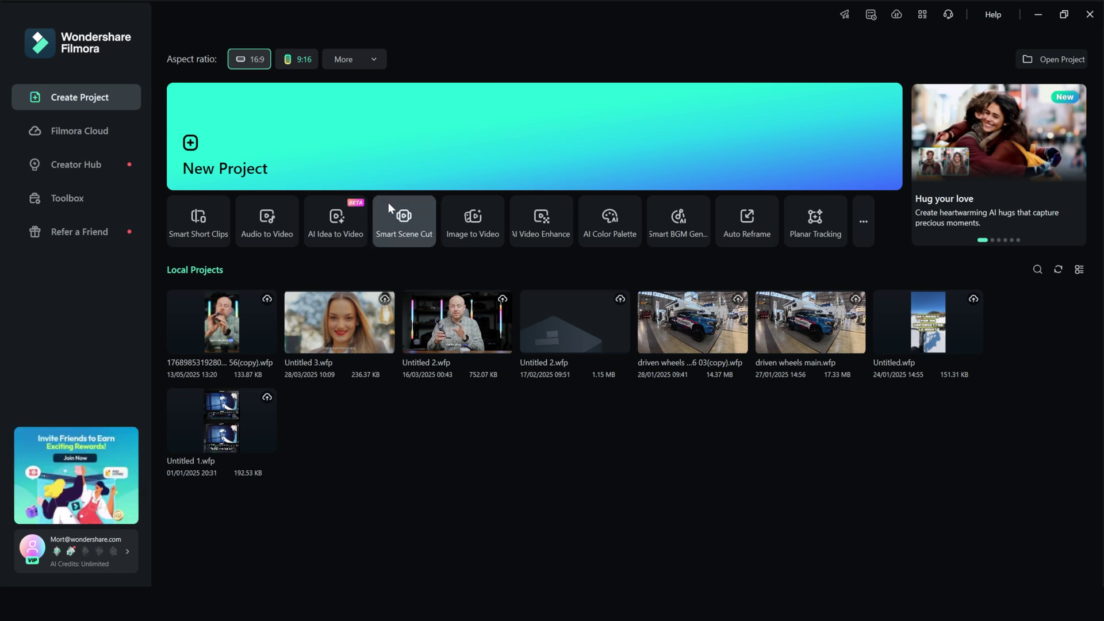
{"action": "left_click", "coordinate": [404, 222]}
{"action": "left_click", "coordinate": [153, 114]}
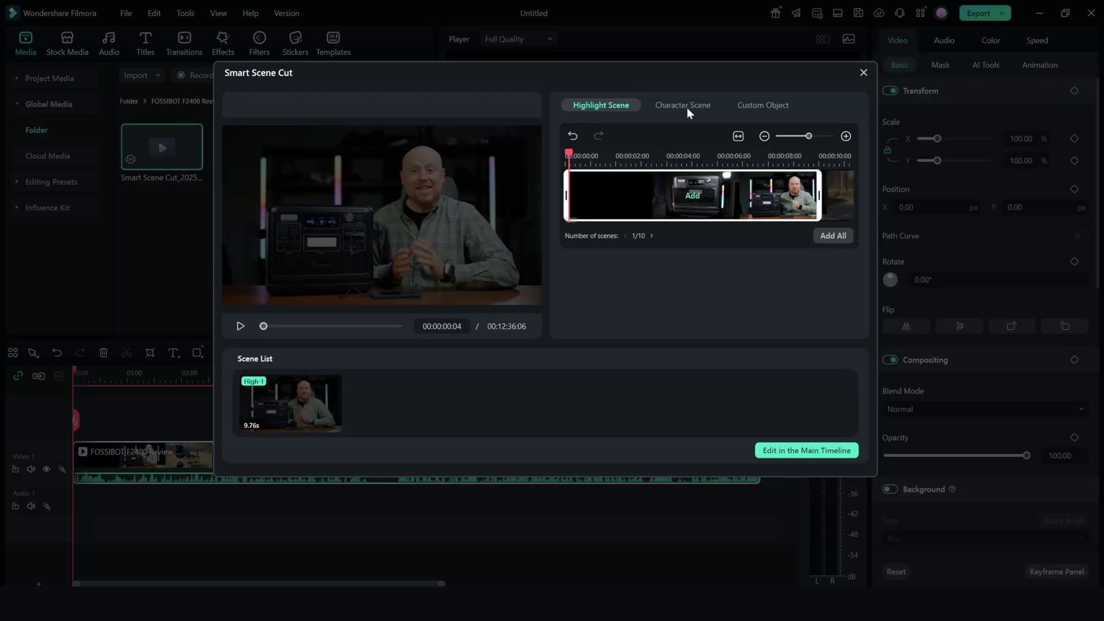
{"action": "left_click", "coordinate": [687, 108]}
{"action": "left_click_drag", "start_coordinate": [709, 273], "coordinate": [446, 416]}
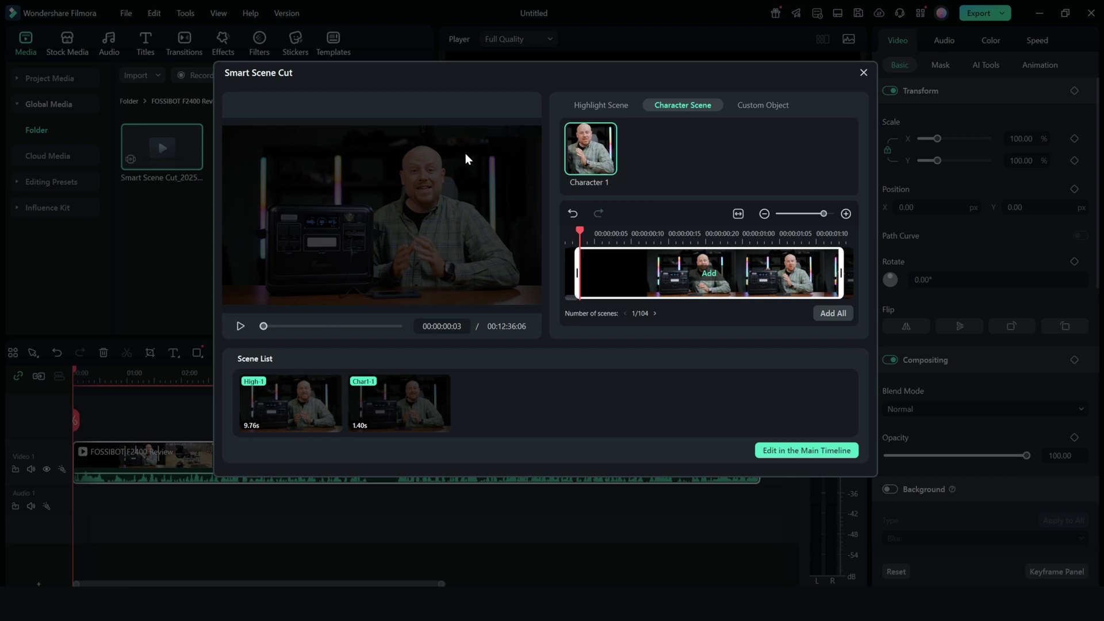
{"action": "left_click", "coordinate": [807, 450]}
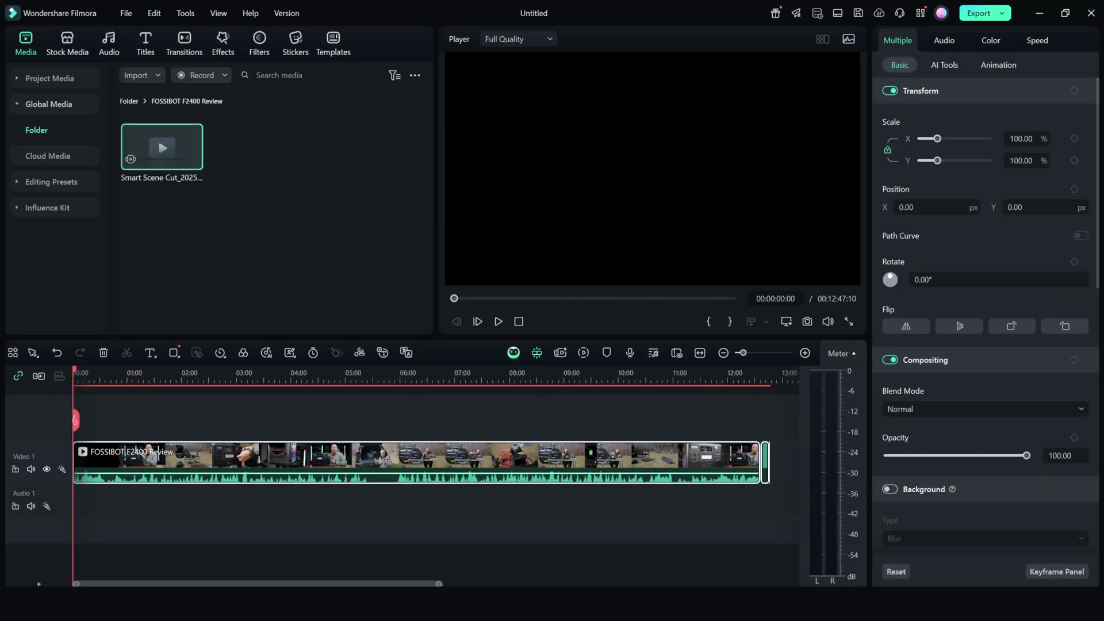
{"action": "scroll", "coordinate": [642, 485], "scroll_direction": "down", "scroll_amount": 2}
{"action": "left_click", "coordinate": [703, 374]}
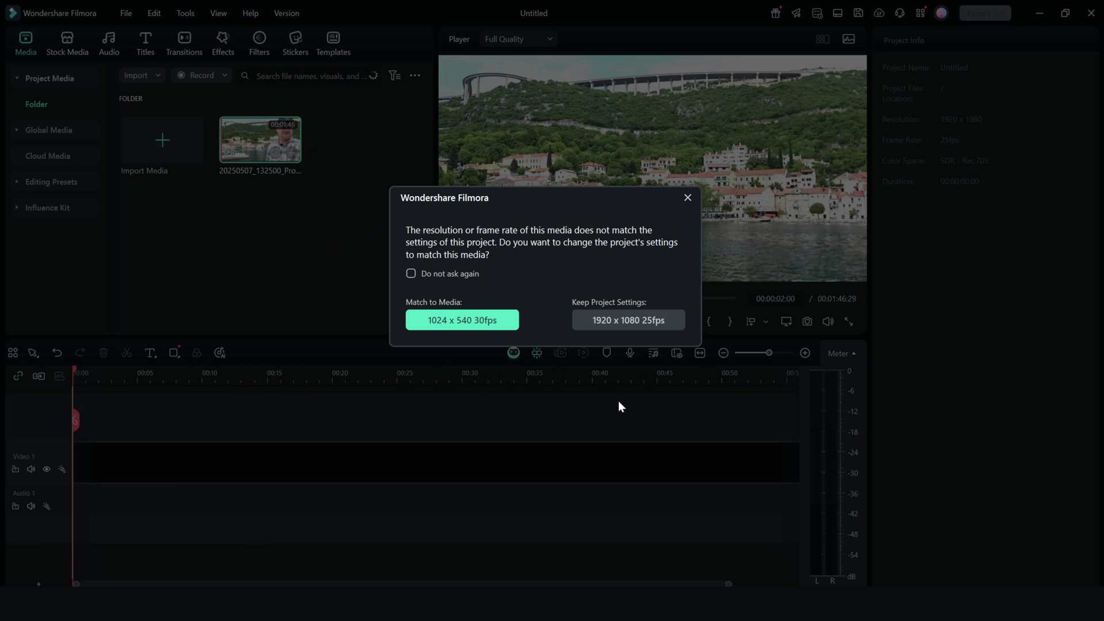
Keep 1920x1080 25fps project settings, AI-enhance the harbour clip, and split it near 00:00:13.
{"action": "left_click", "coordinate": [612, 323]}
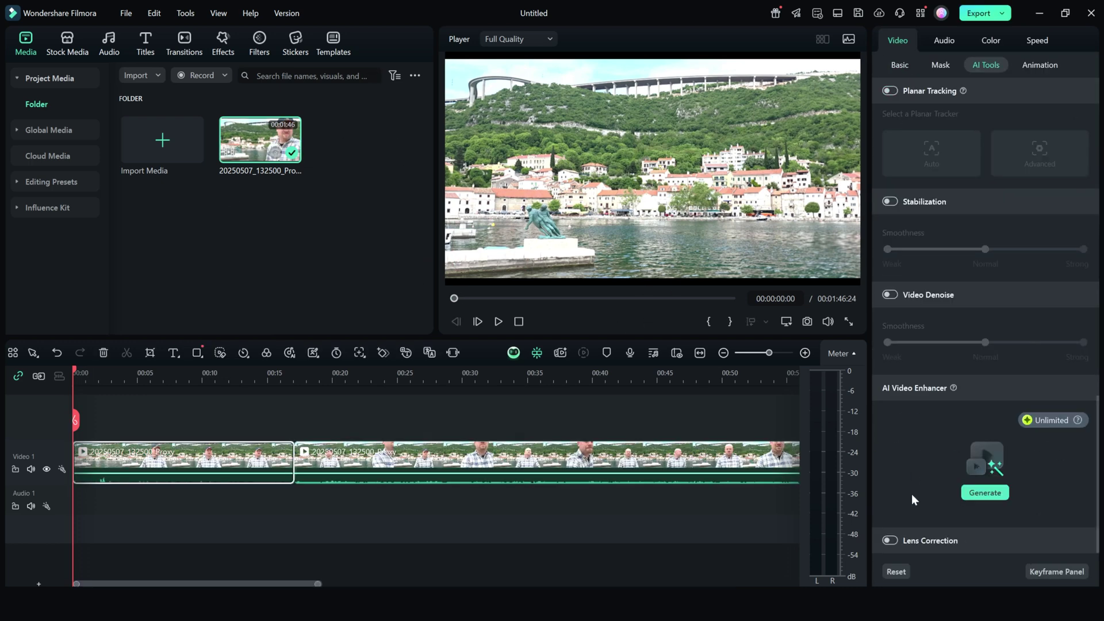
{"action": "left_click", "coordinate": [986, 495]}
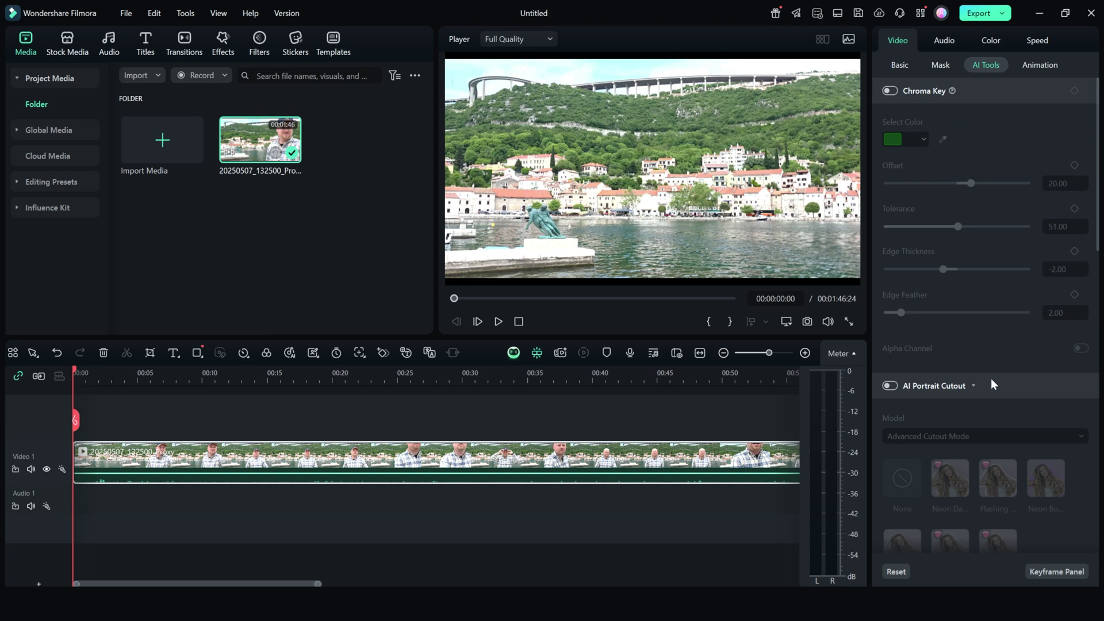
{"action": "scroll", "coordinate": [943, 384], "scroll_direction": "down", "scroll_amount": 5}
{"action": "scroll", "coordinate": [945, 390], "scroll_direction": "down", "scroll_amount": 6}
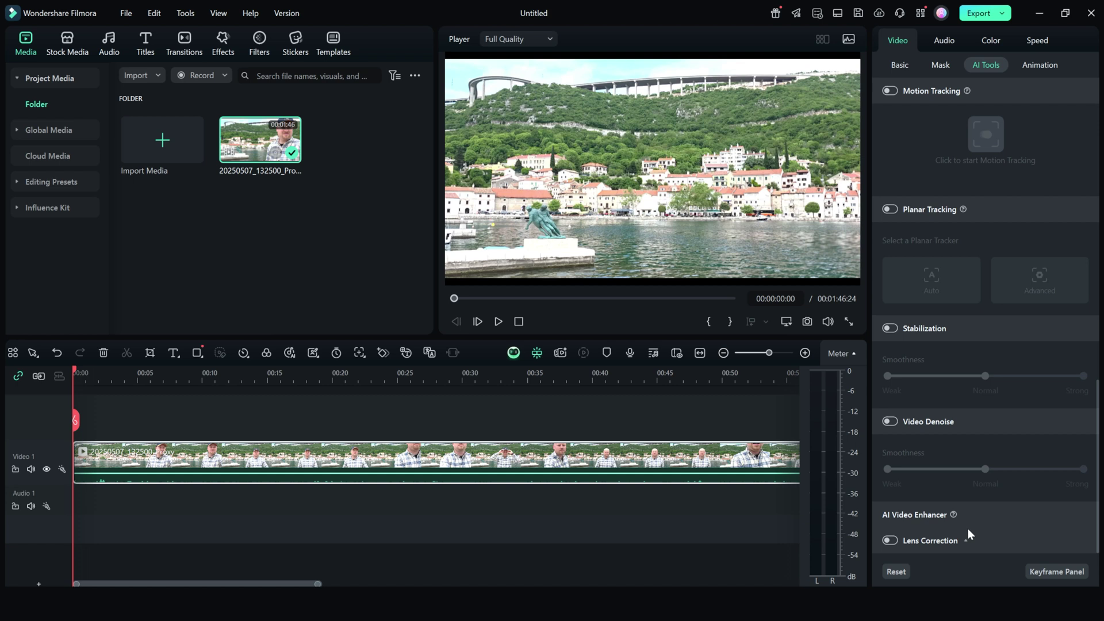
{"action": "left_click", "coordinate": [920, 517]}
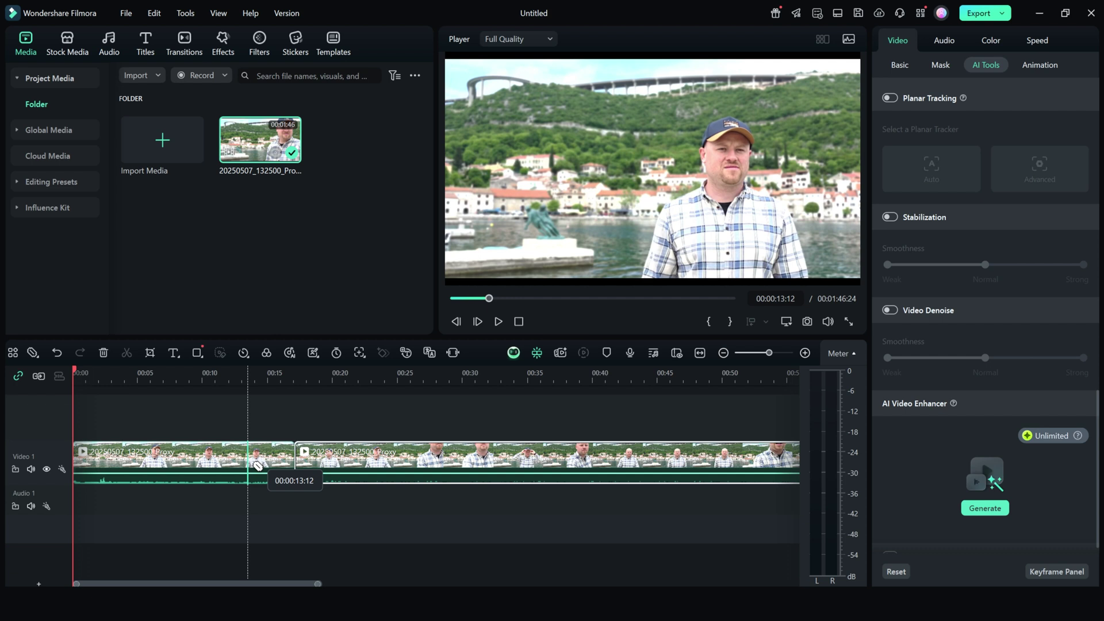
{"action": "left_click", "coordinate": [294, 460]}
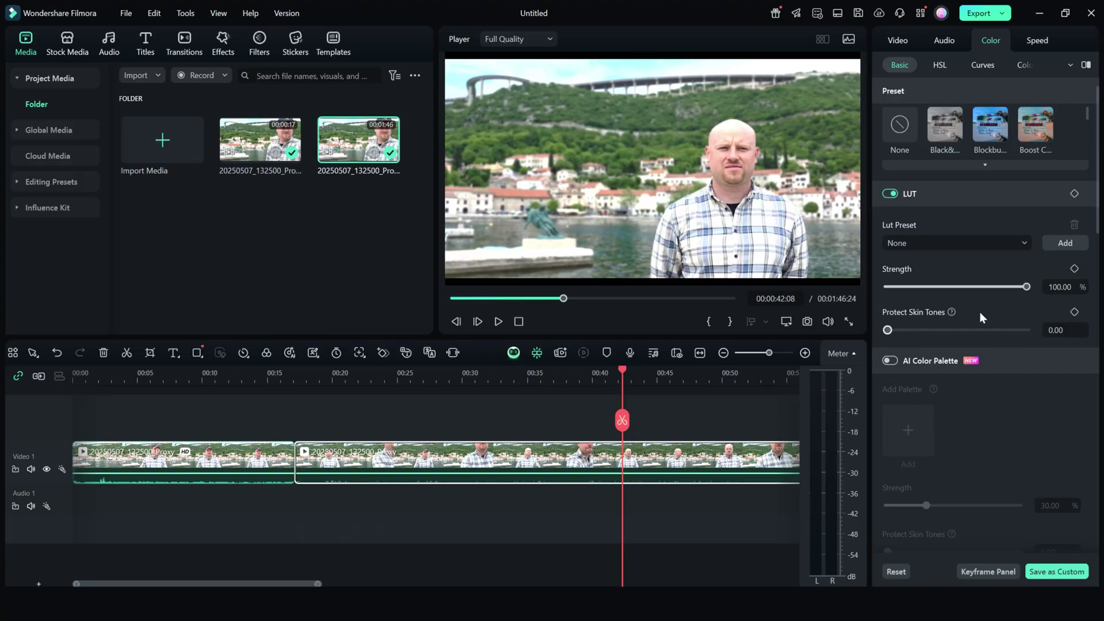
Turn on AI Color Palette and import the forest car shot as a local reference file.
{"action": "left_click", "coordinate": [906, 360]}
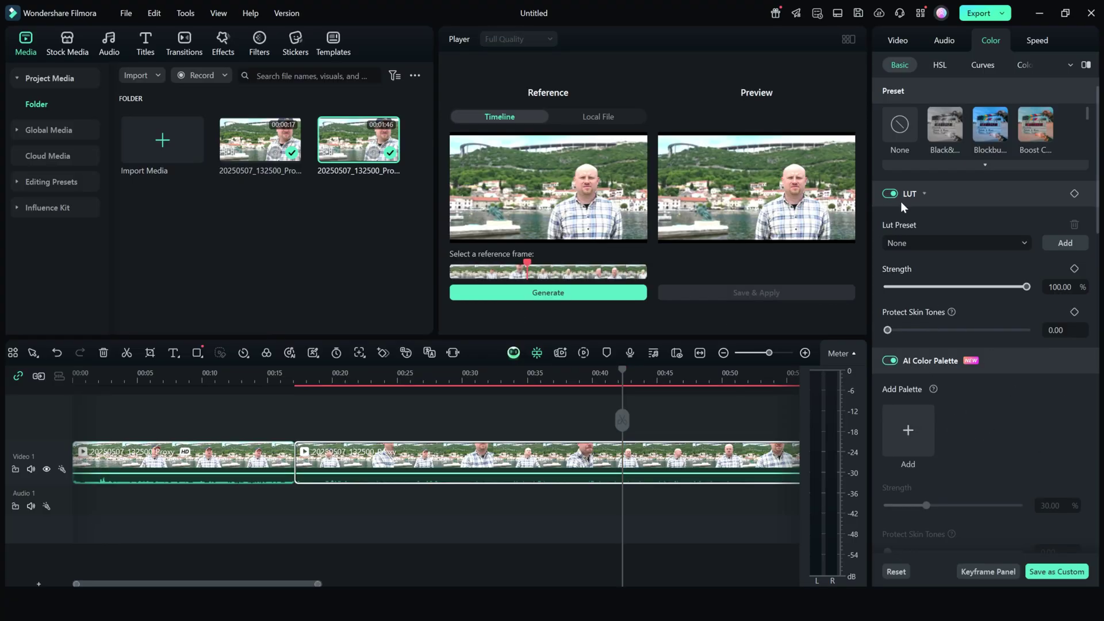
{"action": "left_click", "coordinate": [597, 116]}
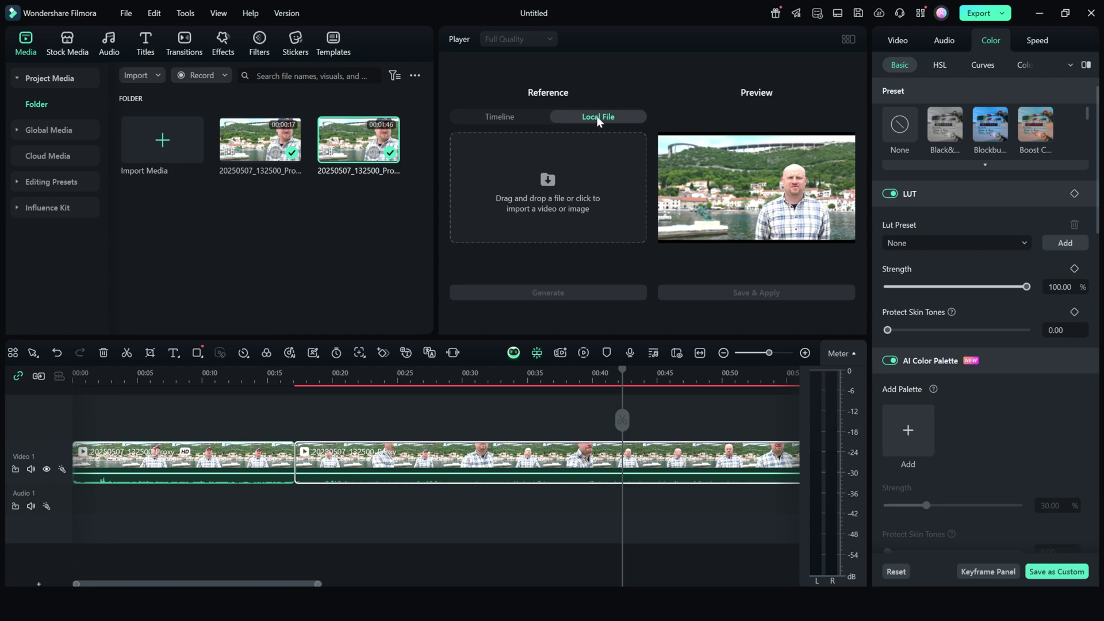
{"action": "left_click", "coordinate": [540, 189]}
{"action": "double_click", "coordinate": [360, 123]}
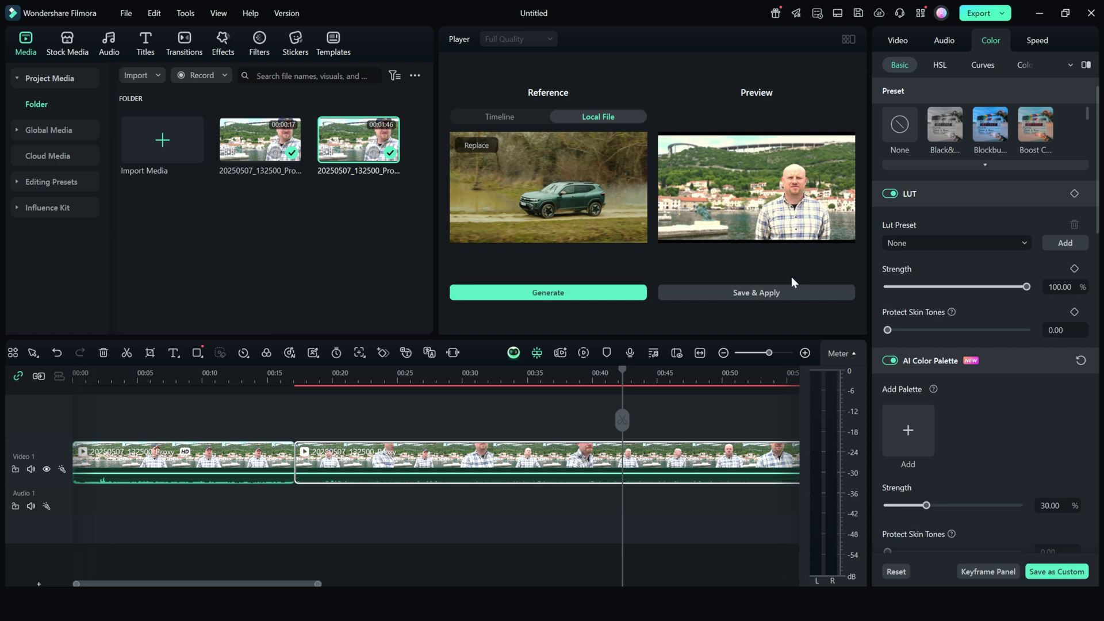
Enlarge the reference preview, then set Protect Skin Tones to 50 and Strength to 47.
{"action": "left_click_drag", "start_coordinate": [492, 337], "coordinate": [485, 400]}
{"action": "left_click_drag", "start_coordinate": [437, 247], "coordinate": [286, 251]}
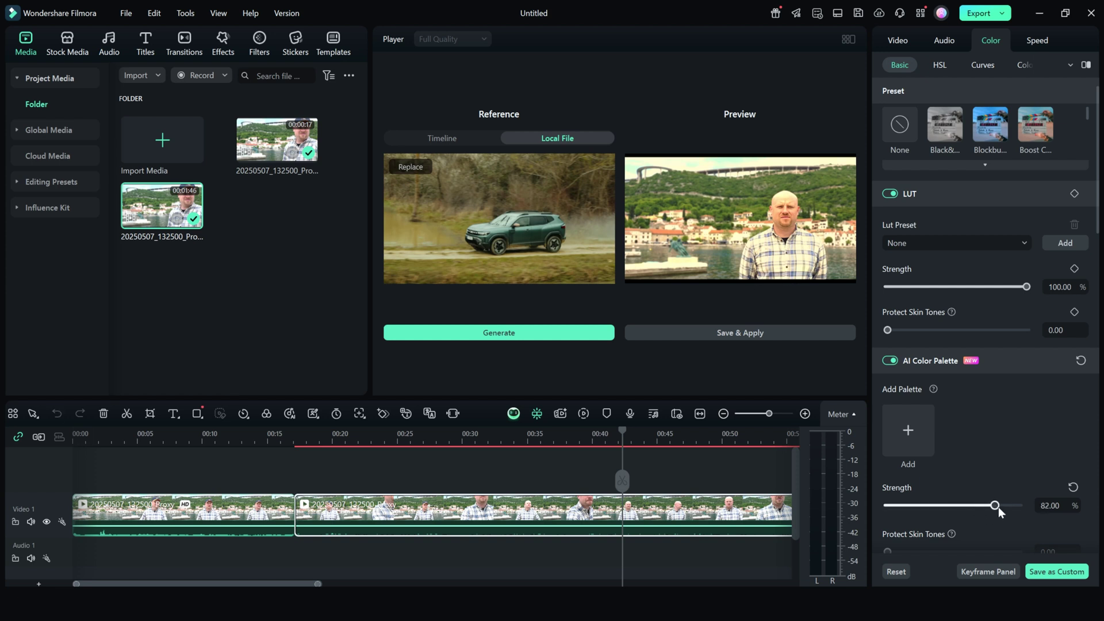
{"action": "scroll", "coordinate": [1013, 494], "scroll_direction": "down", "scroll_amount": 1}
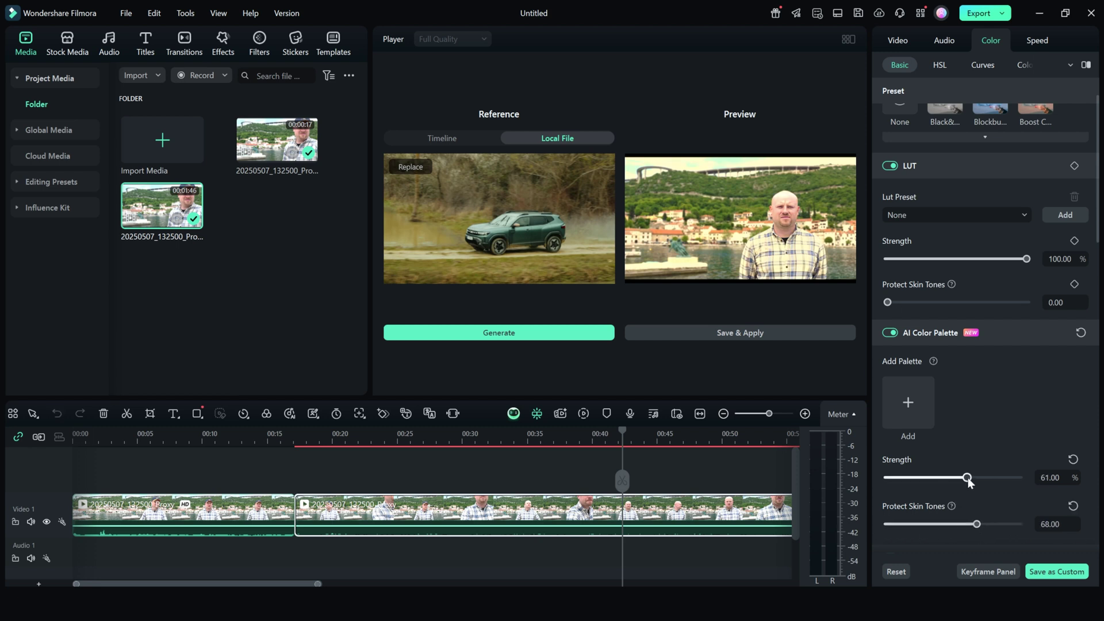
{"action": "left_click_drag", "start_coordinate": [1019, 524], "coordinate": [835, 519]}
{"action": "left_click_drag", "start_coordinate": [929, 483], "coordinate": [971, 485]}
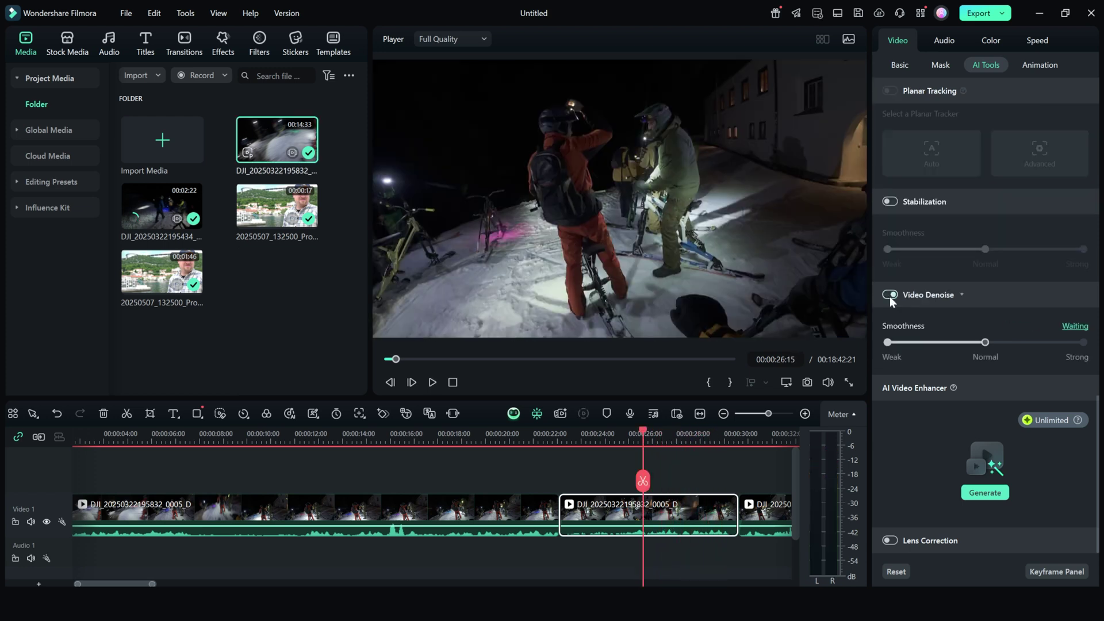
Set Video Denoise smoothness to Normal on the night snow-bike clip.
{"action": "left_click", "coordinate": [985, 342]}
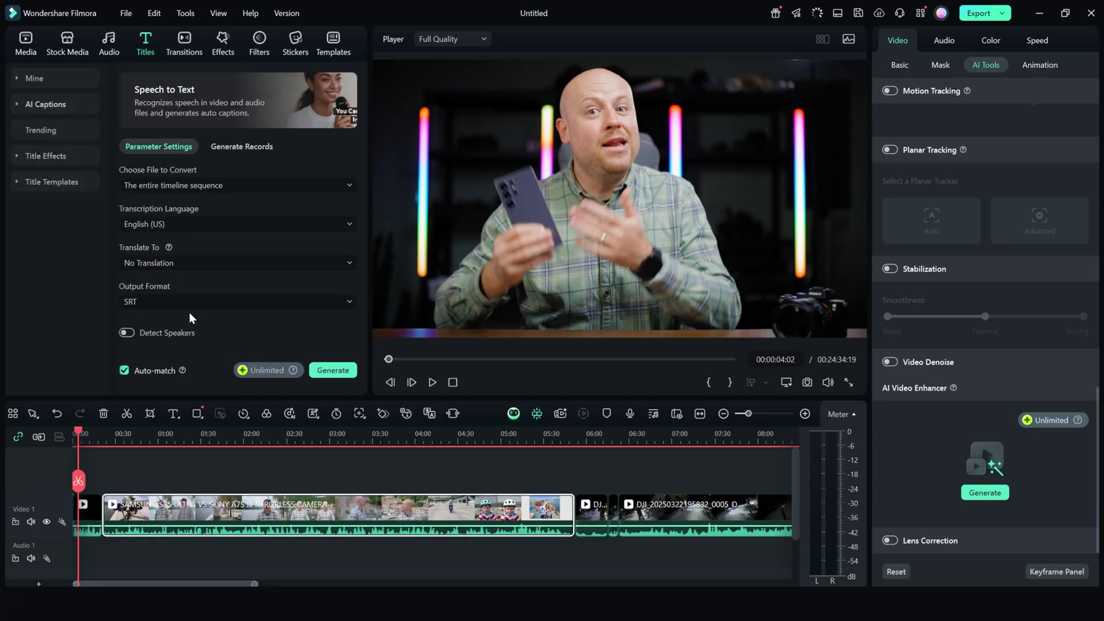
Open AI Translation under AI Captions for English (US) to Italian (Italy) voice and captions.
{"action": "left_click", "coordinate": [23, 105]}
{"action": "left_click", "coordinate": [46, 156]}
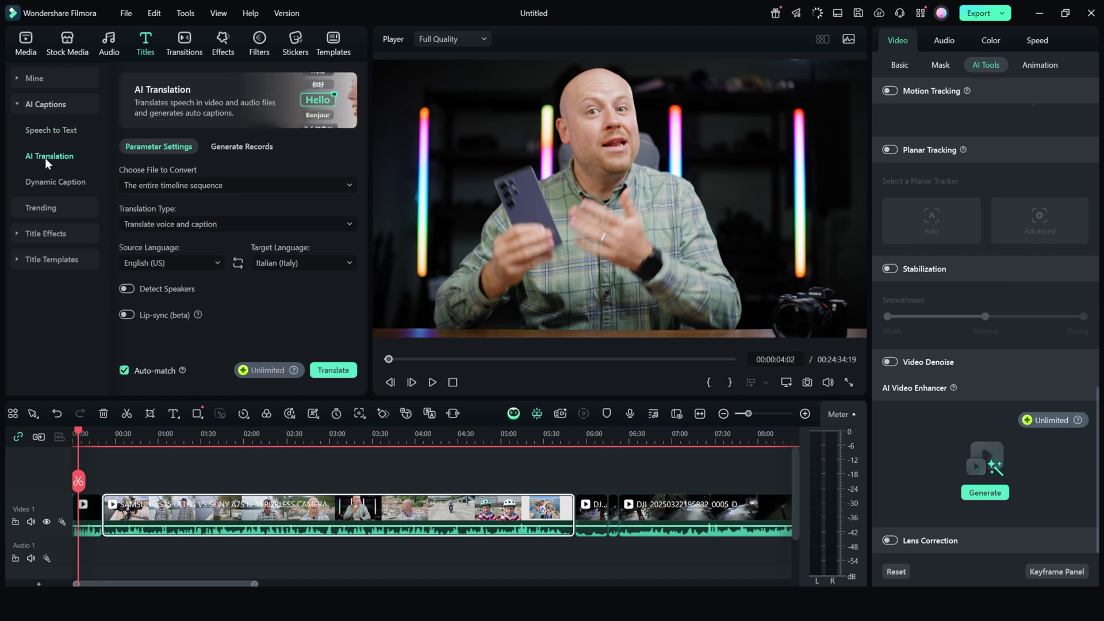